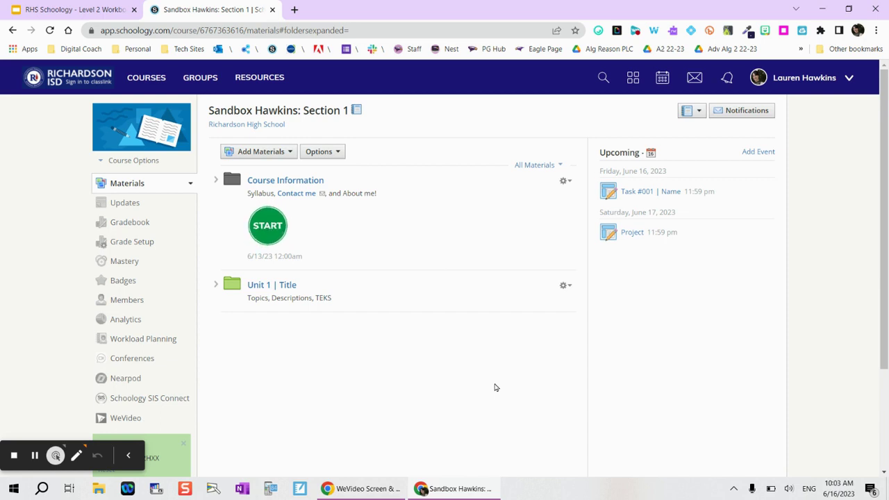
# - Add a new page to the course materials with the title "Introduce Myself!"
pyautogui.click(262, 154)
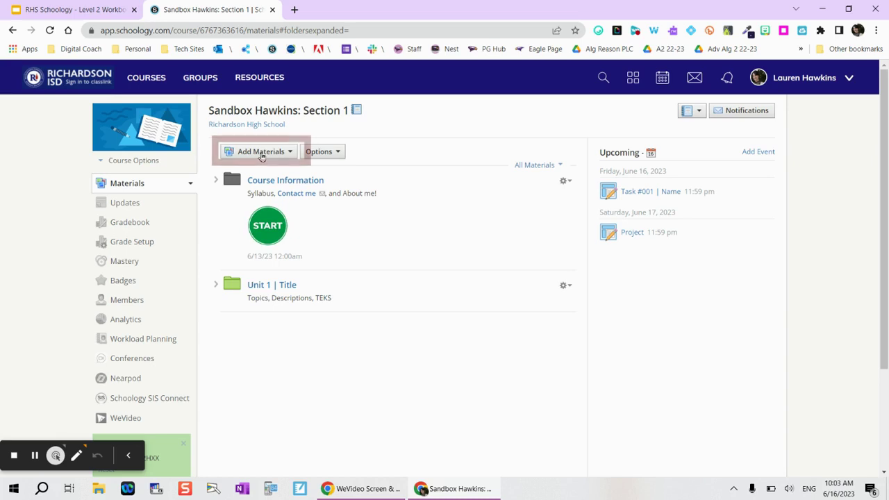
pyautogui.click(262, 154)
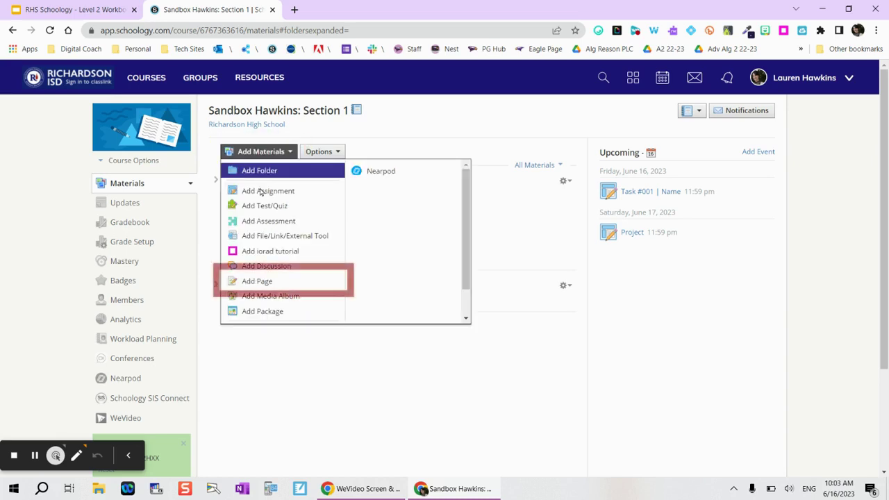
pyautogui.click(263, 286)
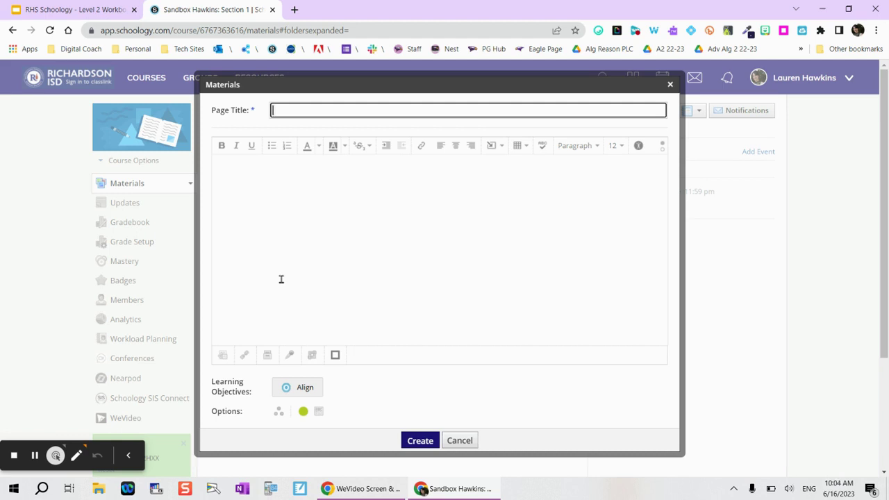
pyautogui.write('Introduce Myself!')
# - Upload the image Twitter2.png from the Coaching folder and insert it into the page body
pyautogui.click(331, 184)
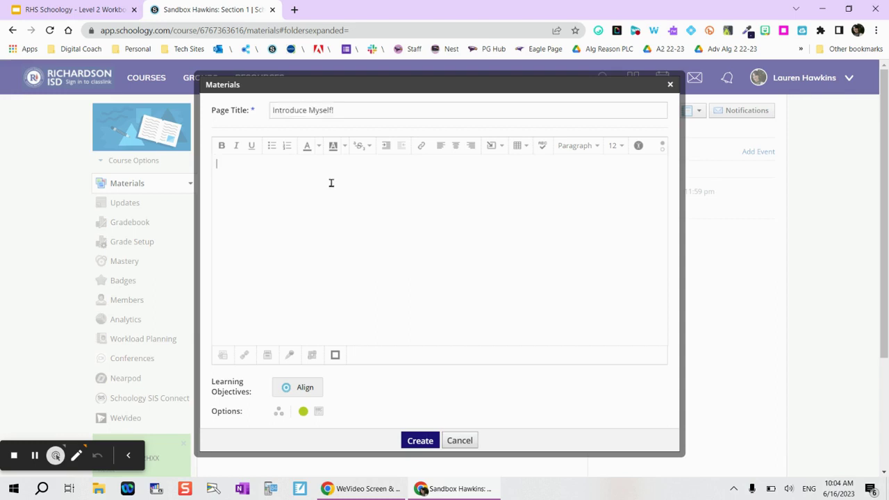
pyautogui.click(494, 145)
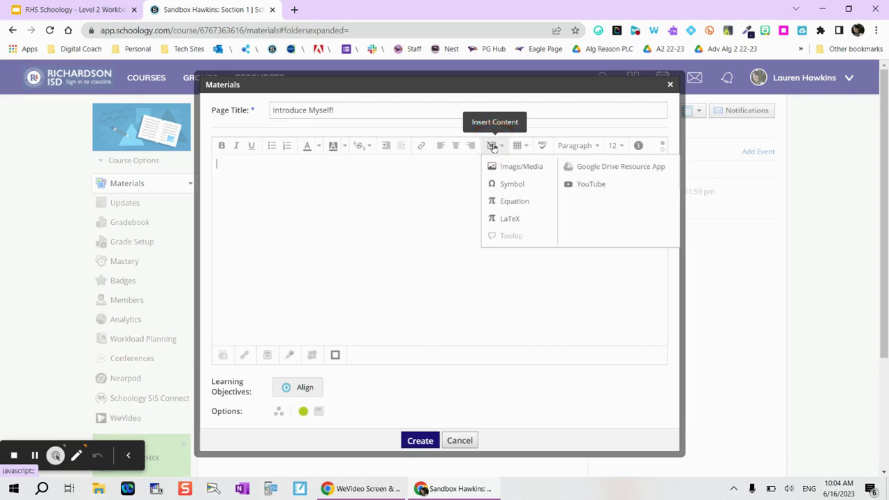
pyautogui.click(516, 168)
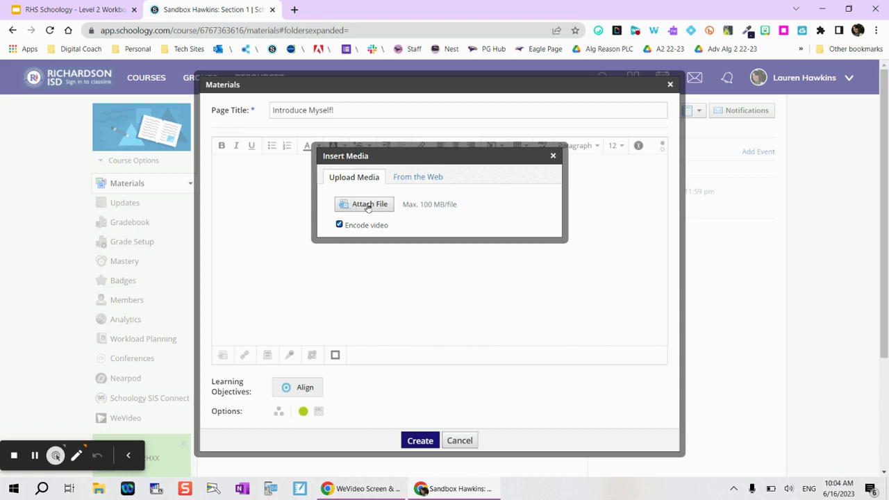
pyautogui.click(401, 177)
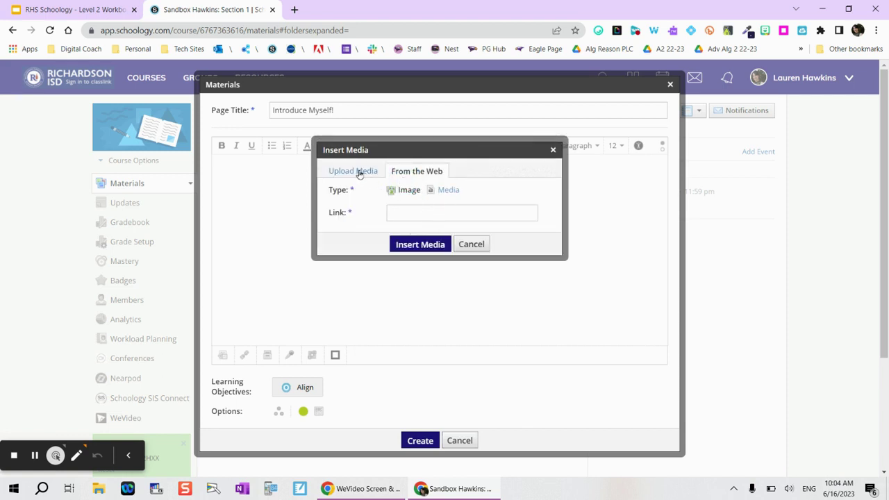
pyautogui.click(358, 172)
pyautogui.click(359, 208)
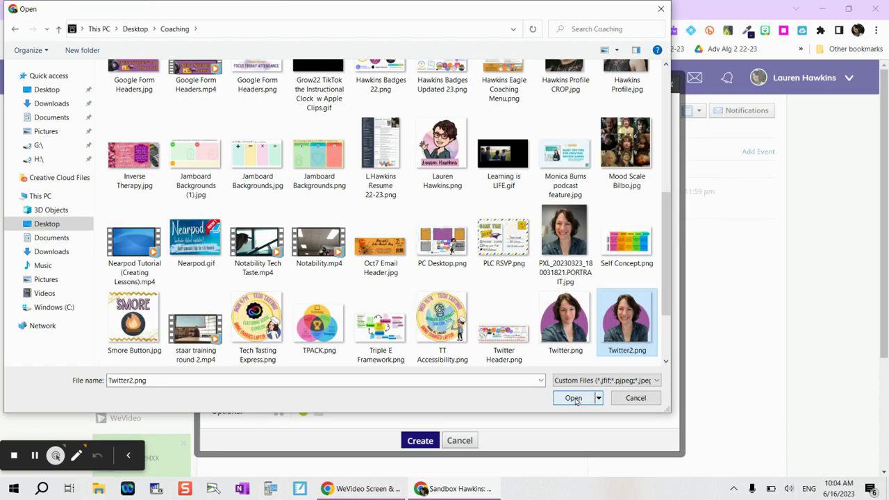
pyautogui.click(574, 398)
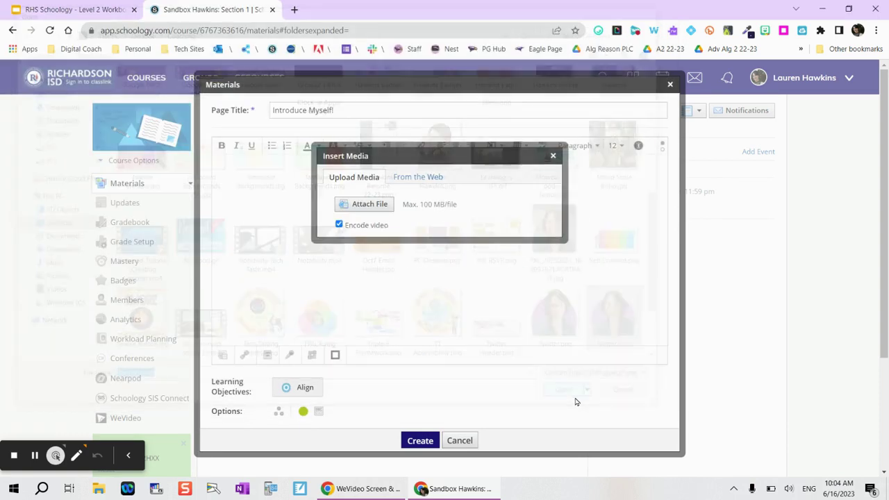
pyautogui.click(406, 266)
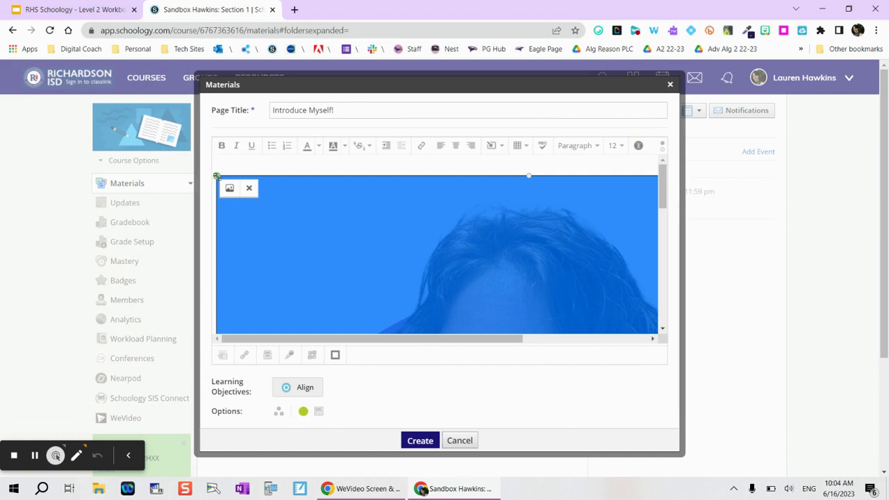
# - Set the portrait image's dimensions to 300 x 300
pyautogui.moveTo(217, 176); pyautogui.dragTo(329, 218)
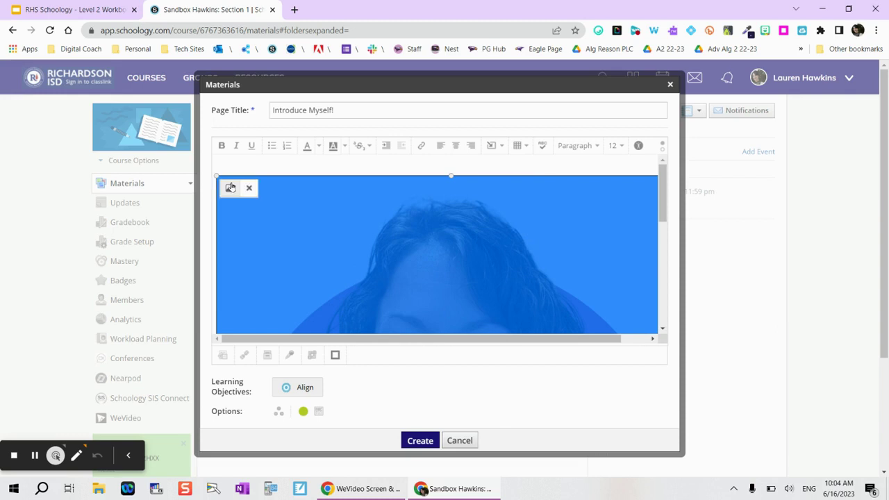
pyautogui.click(230, 190)
pyautogui.click(230, 191)
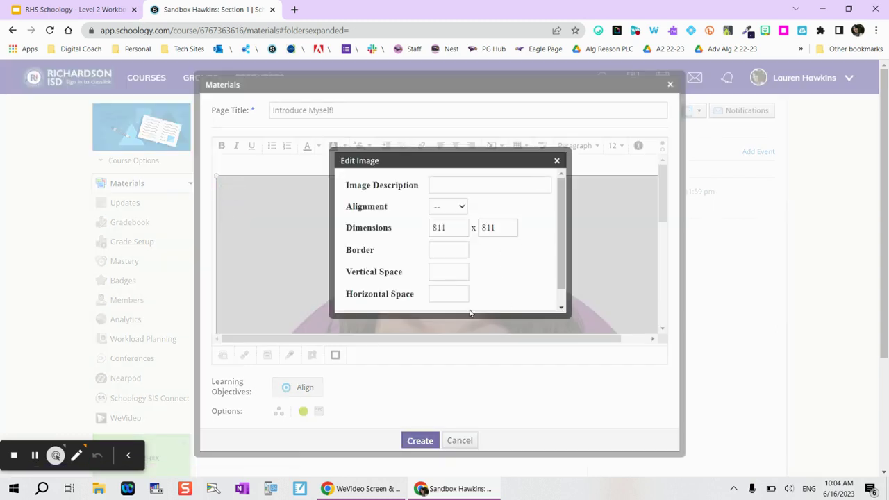
pyautogui.moveTo(456, 231); pyautogui.dragTo(422, 235)
pyautogui.write('300')
pyautogui.press('Tab')
pyautogui.write('30')
pyautogui.press('Return')
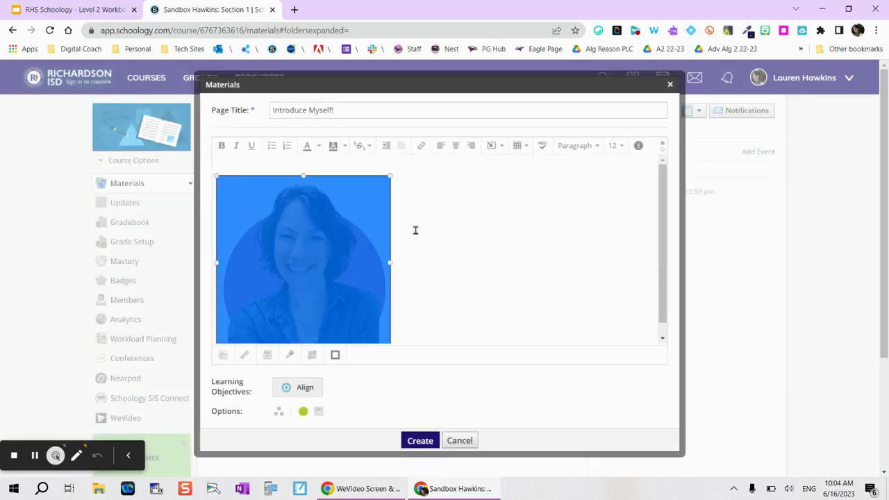
# - Add the greeting "Hello students, I'm" followed by the teacher's name above the picture and format it as Heading 1
pyautogui.click(342, 167)
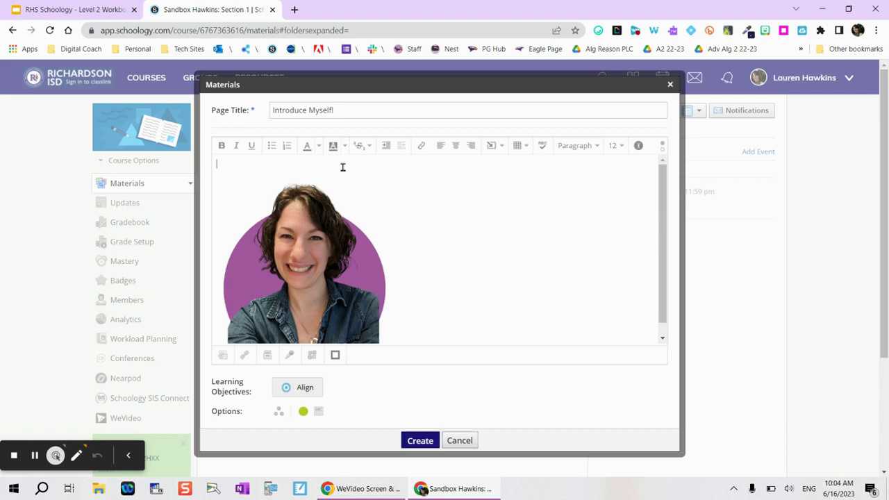
pyautogui.write("Hello students, I'm Mrs. Hawkins")
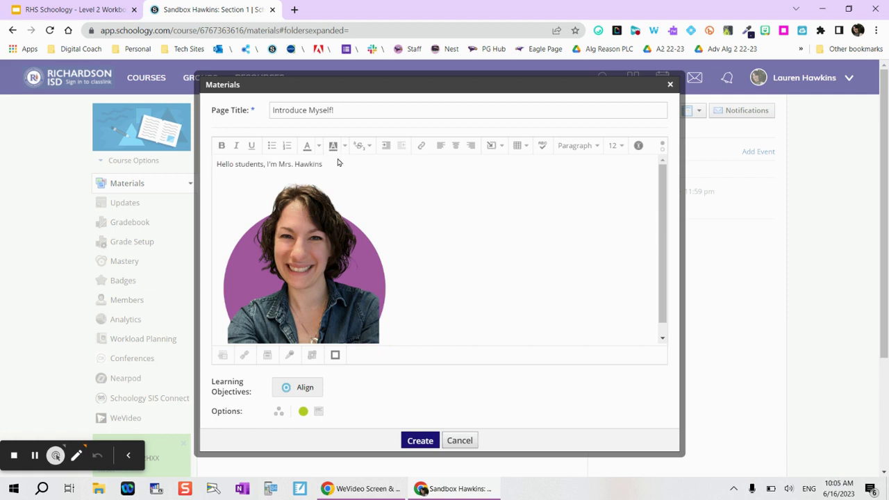
pyautogui.moveTo(334, 164); pyautogui.dragTo(214, 169)
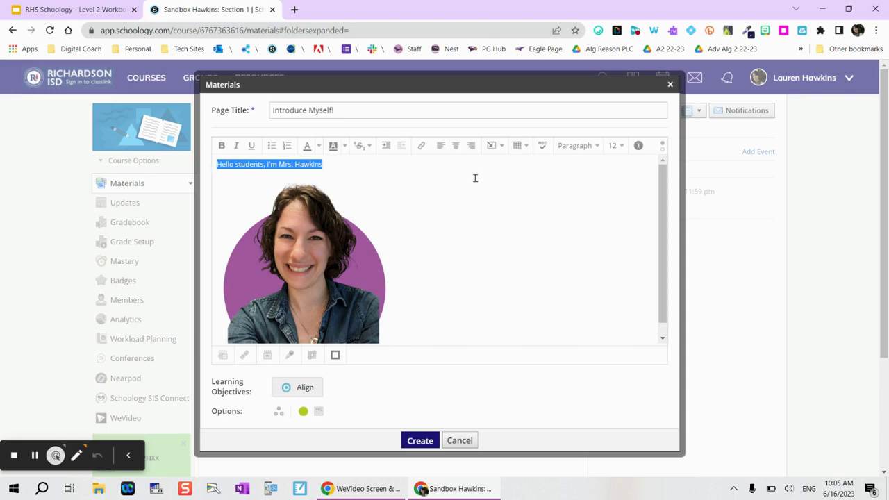
pyautogui.click(590, 146)
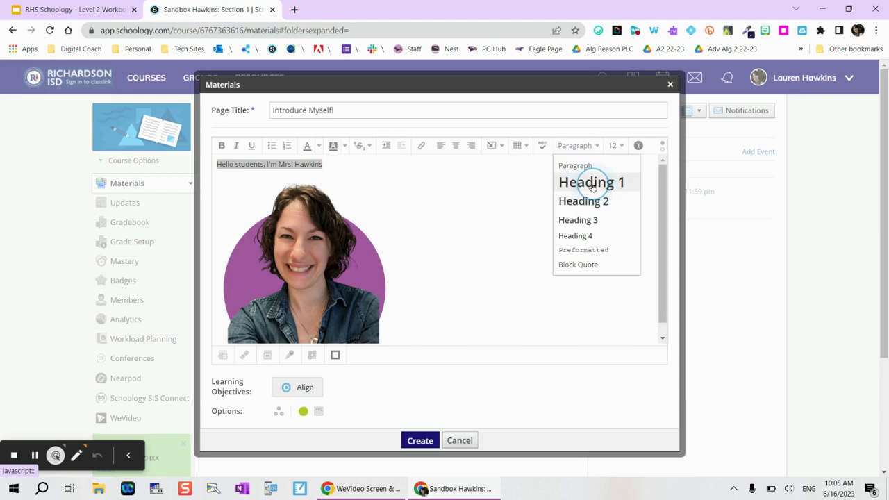
pyautogui.click(591, 182)
pyautogui.click(467, 170)
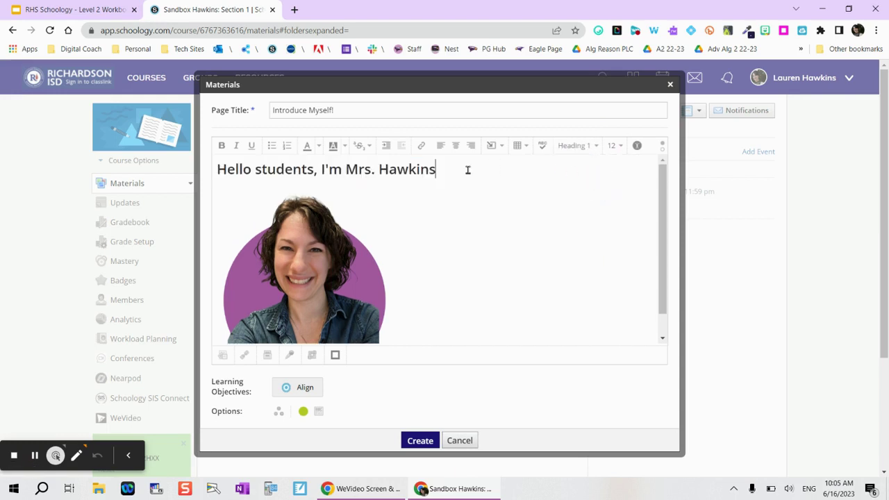
# - Find the waving hand emoji in JoyPixels by searching "wave" and paste it at the end of the greeting heading
pyautogui.click(598, 31)
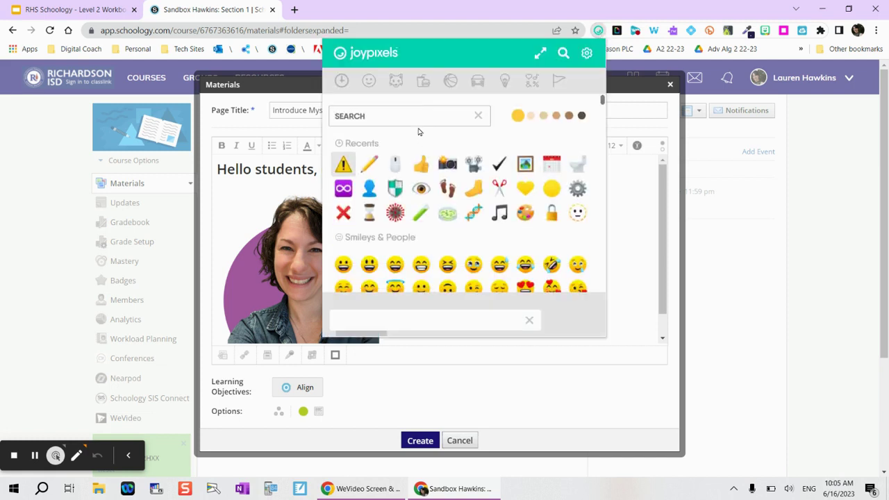
pyautogui.write('wave')
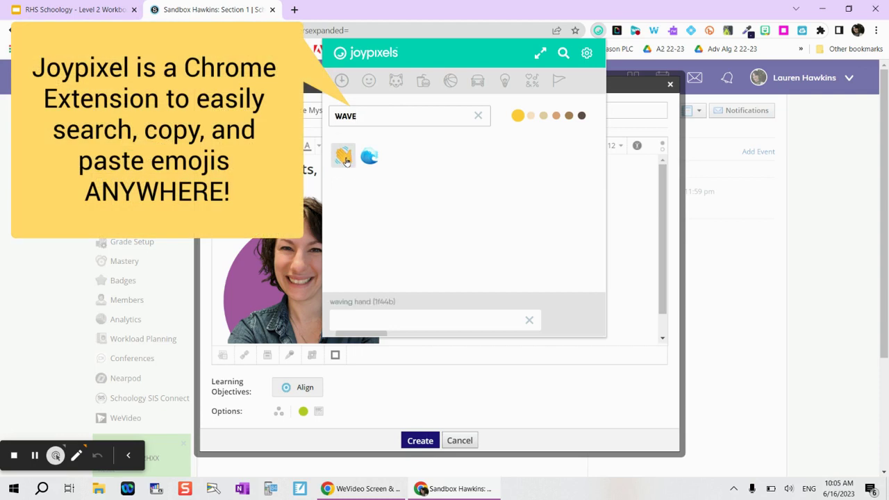
pyautogui.click(345, 159)
pyautogui.click(444, 170)
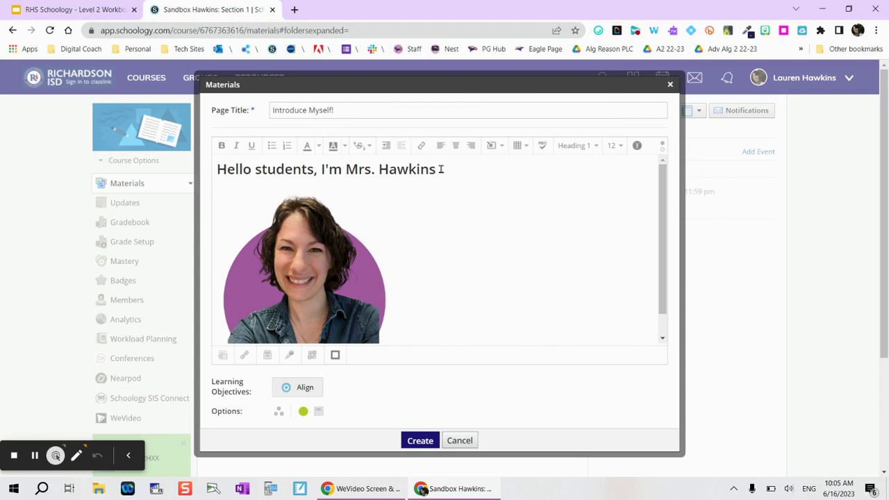
pyautogui.write('👋')
# - Below the picture, add bullets: Taught for 11 years; Can quote the entire extended versions of "Lord of the Rings"; Love all things caffeine and math!
pyautogui.scroll(-1, 480, 222)
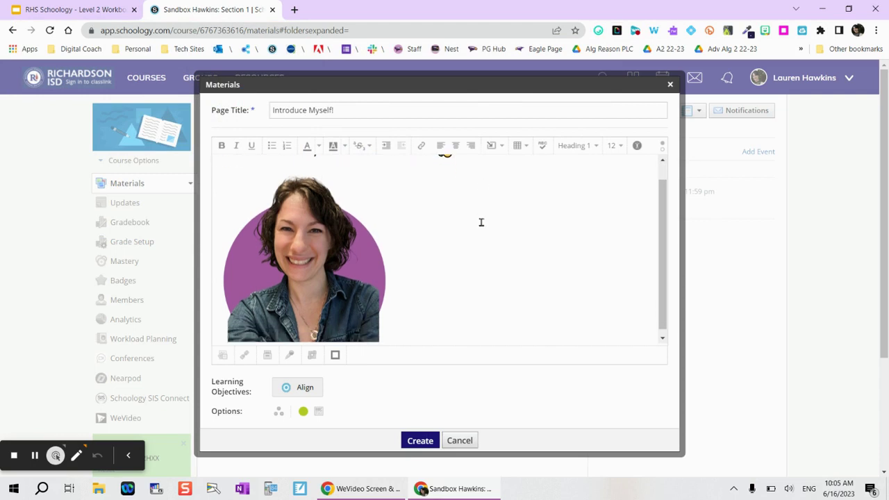
pyautogui.click(489, 293)
pyautogui.press('Return')
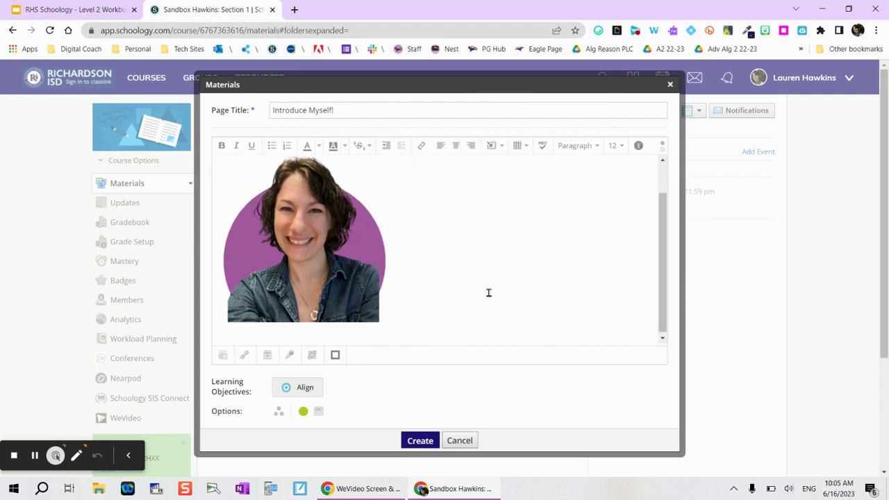
pyautogui.click(272, 147)
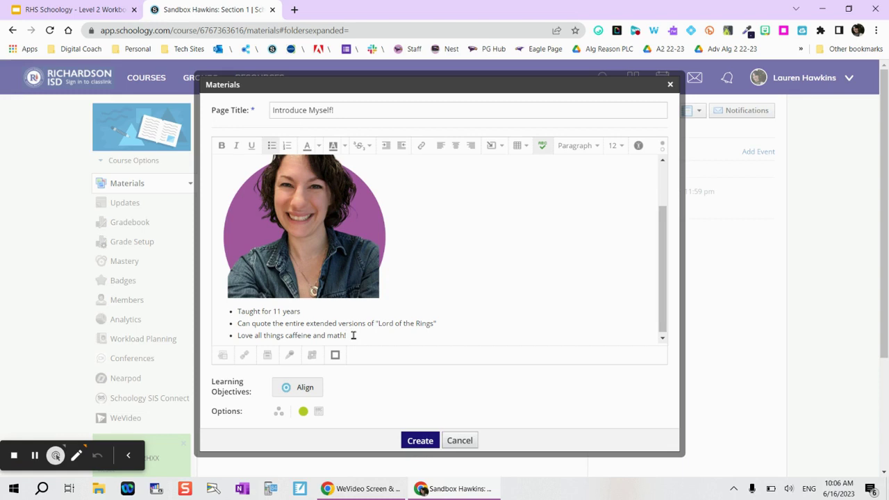
# - Set the font size of all three bullet points to 16
pyautogui.moveTo(353, 335); pyautogui.dragTo(231, 304)
pyautogui.click(614, 147)
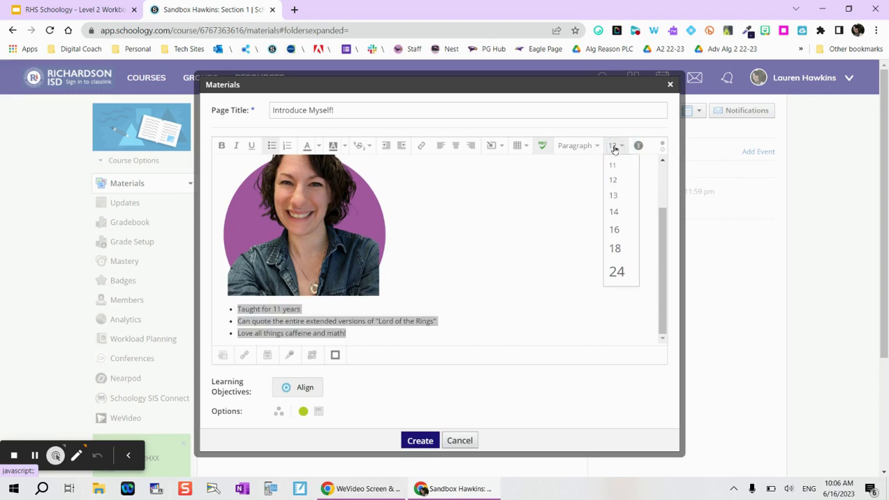
pyautogui.click(614, 229)
pyautogui.click(530, 324)
# - Make "11 years" in the first bullet bold and highlight it in yellow
pyautogui.scroll(-1, 308, 242)
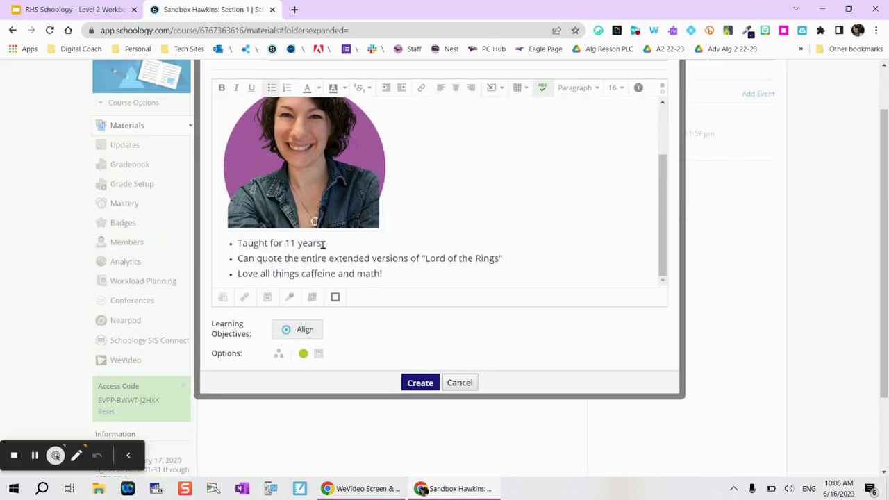
pyautogui.moveTo(323, 245); pyautogui.dragTo(284, 244)
pyautogui.click(220, 89)
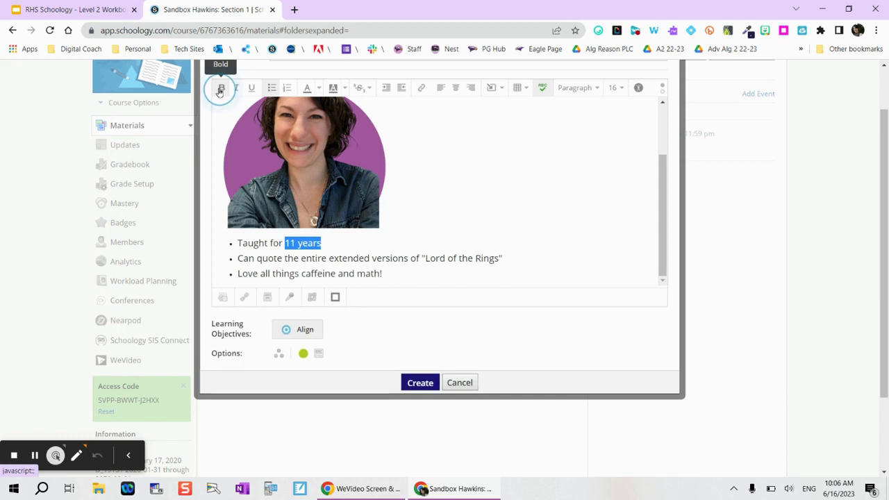
pyautogui.click(345, 89)
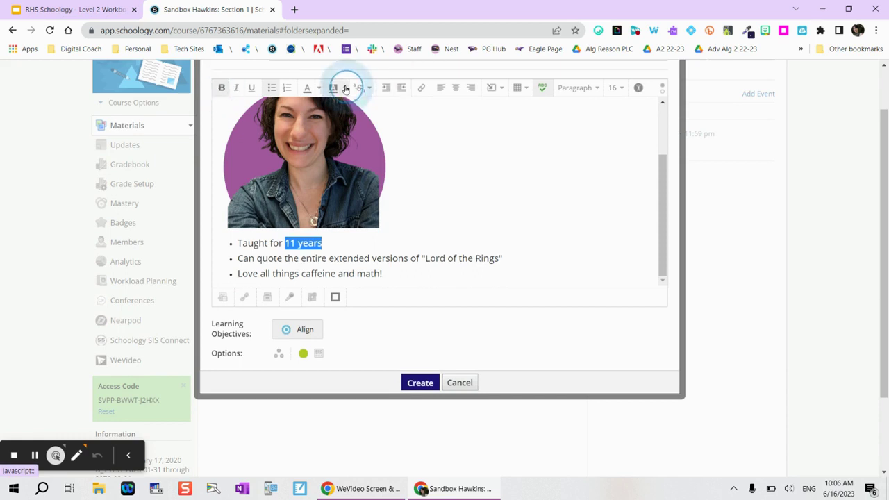
pyautogui.click(368, 167)
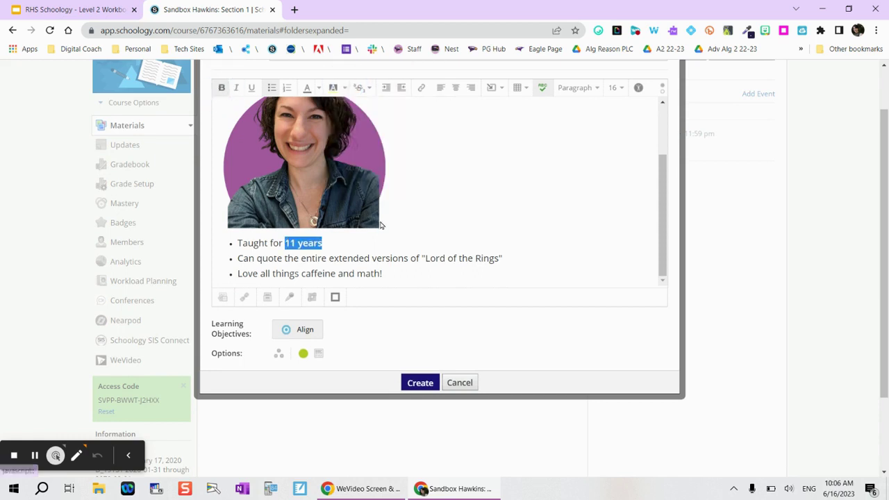
pyautogui.click(382, 260)
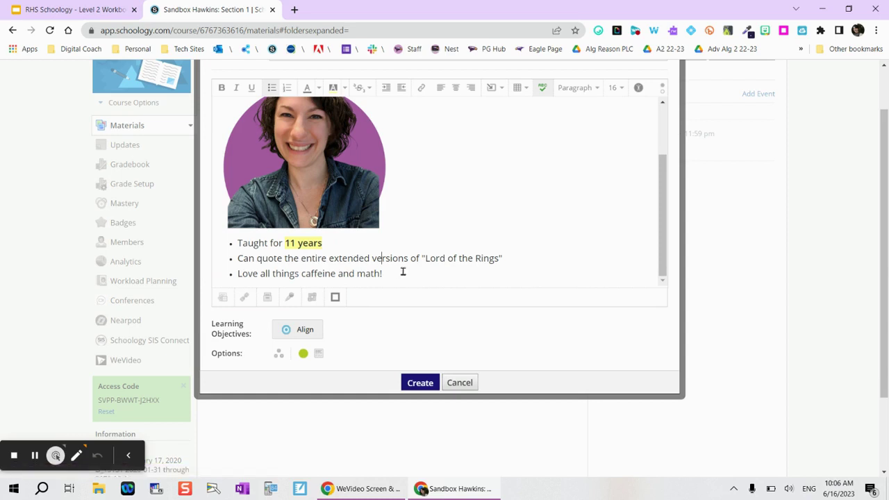
# - Link the teacher's name in the greeting heading to the teacher's email address, set to open in a new tab
pyautogui.scroll(3, 400, 252)
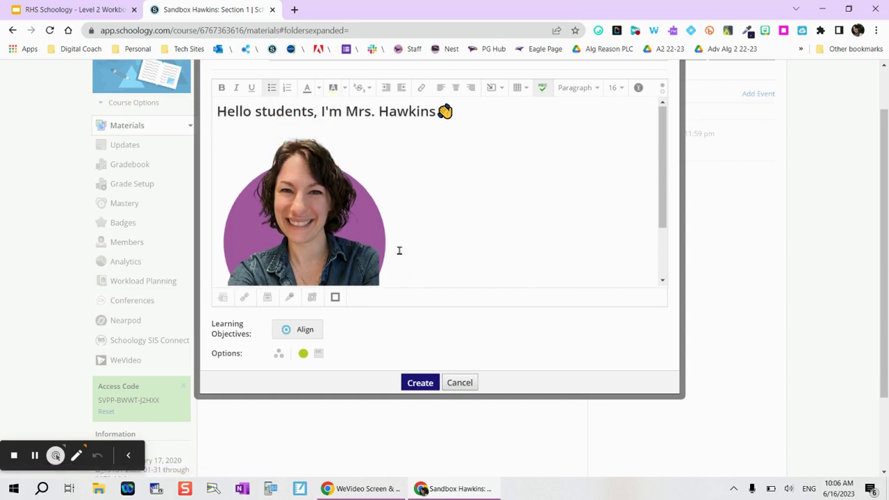
pyautogui.moveTo(436, 111); pyautogui.dragTo(348, 111)
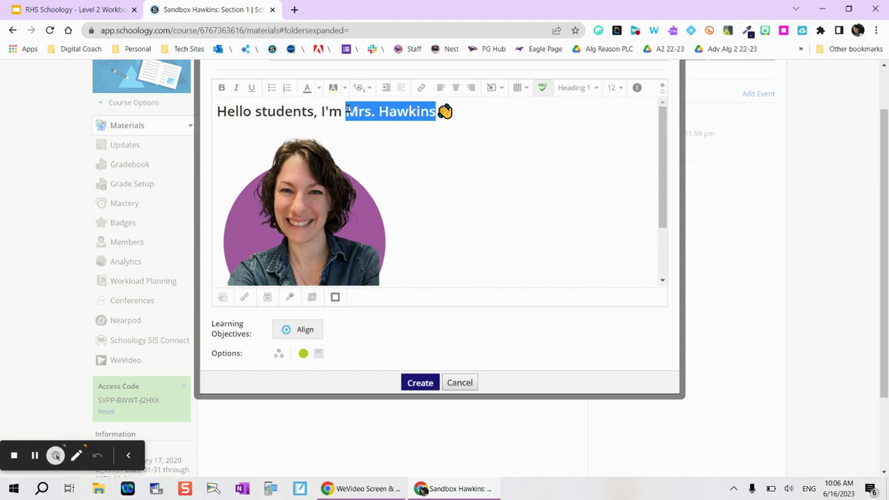
pyautogui.click(422, 89)
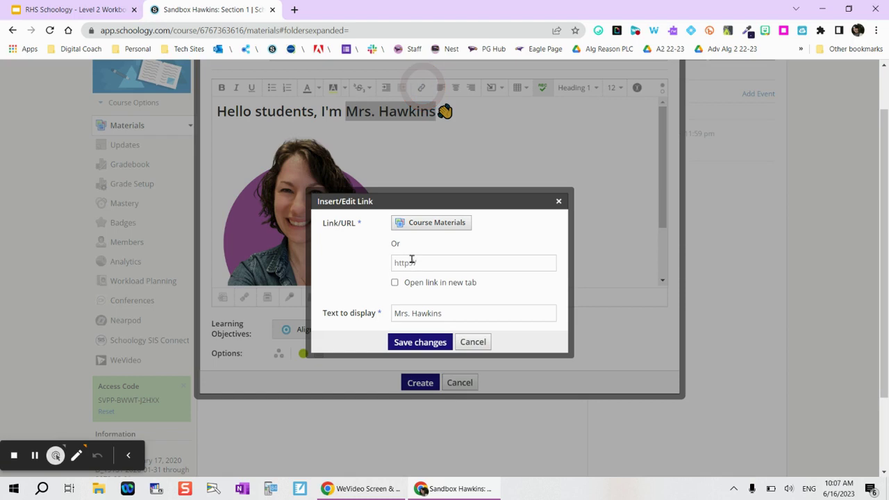
pyautogui.click(411, 261)
pyautogui.hotkey('ctrl', 'v')
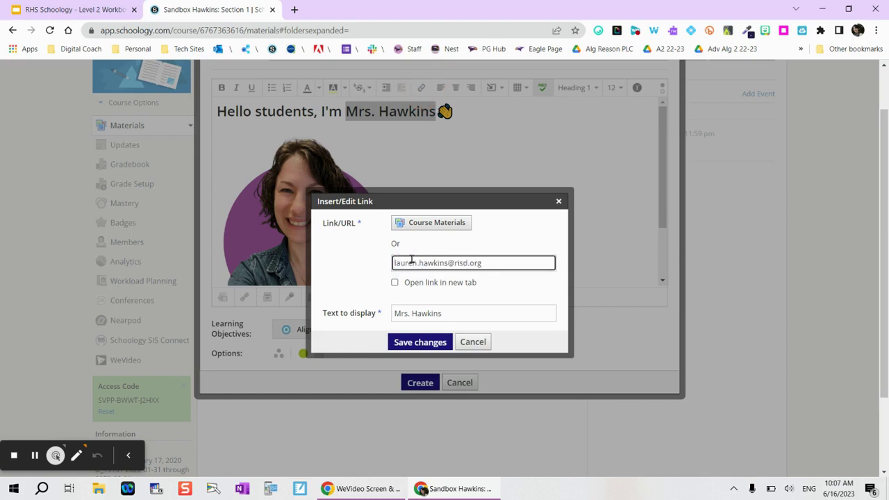
pyautogui.click(396, 283)
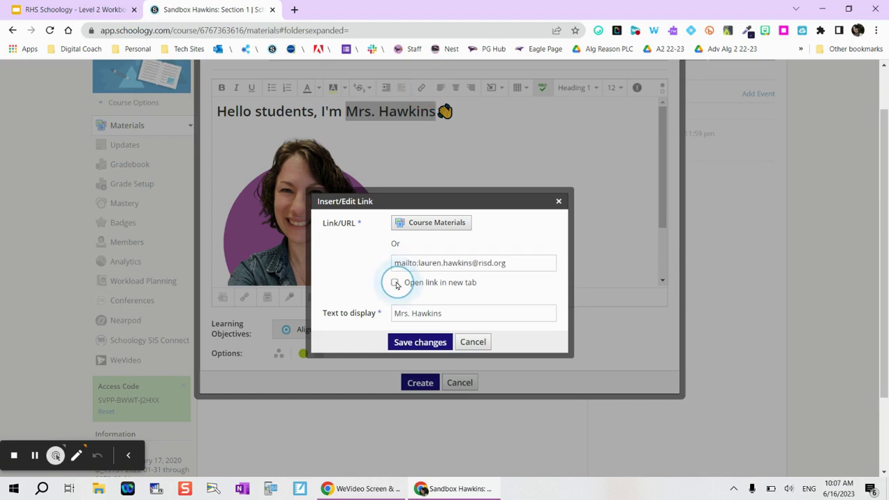
pyautogui.click(396, 283)
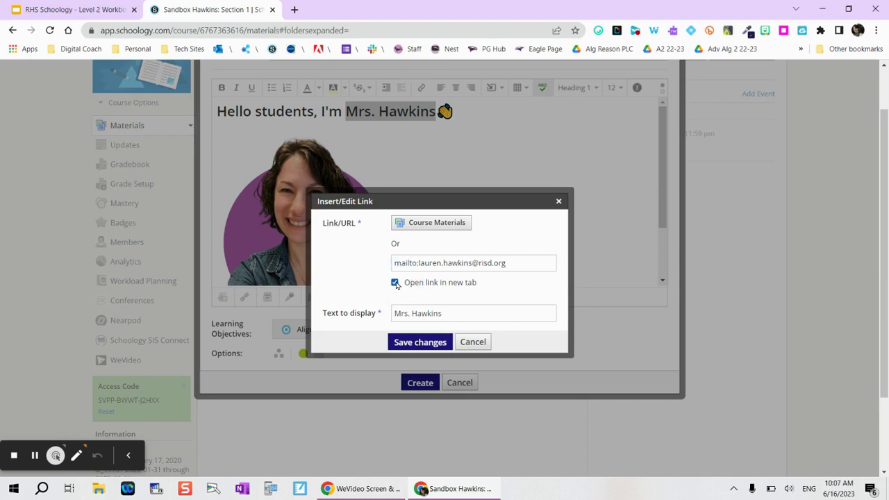
pyautogui.click(415, 345)
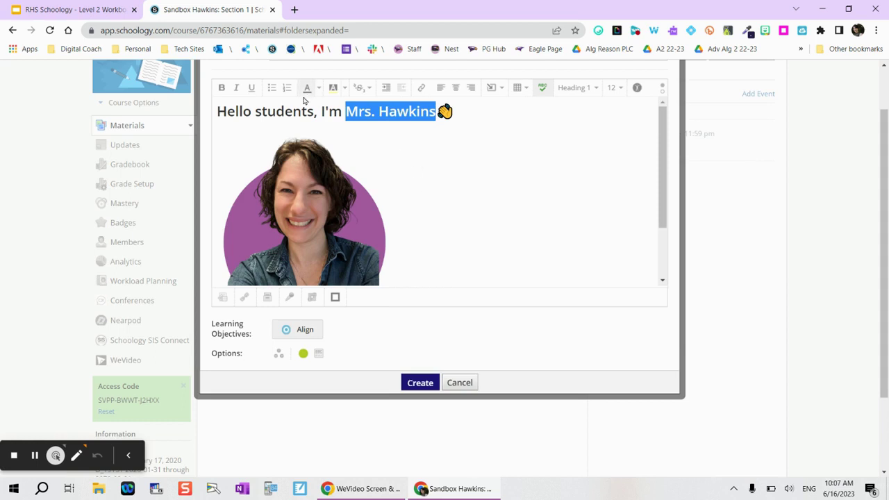
pyautogui.click(334, 112)
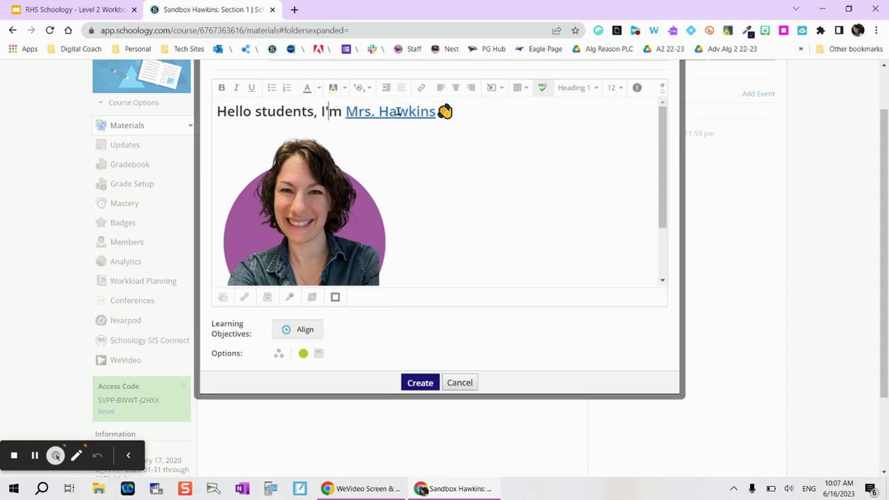
# - Set the page's content to display inline in the course materials and create the page
pyautogui.scroll(-2, 419, 187)
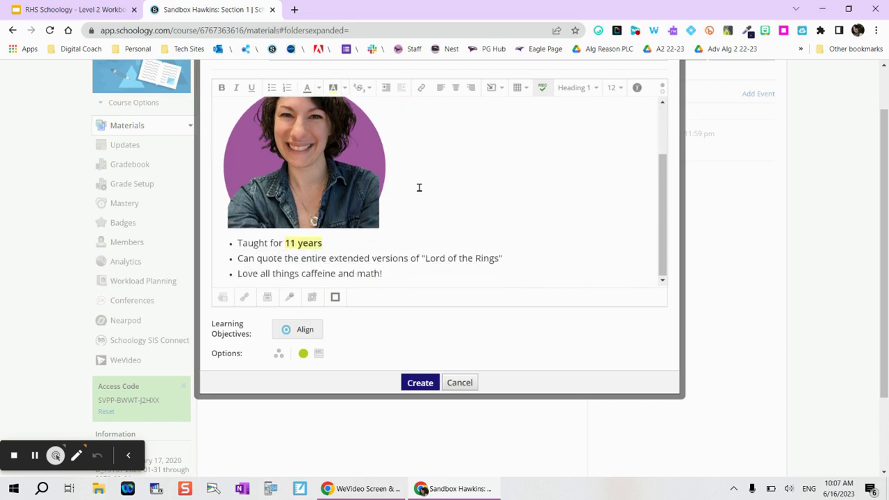
pyautogui.click(319, 355)
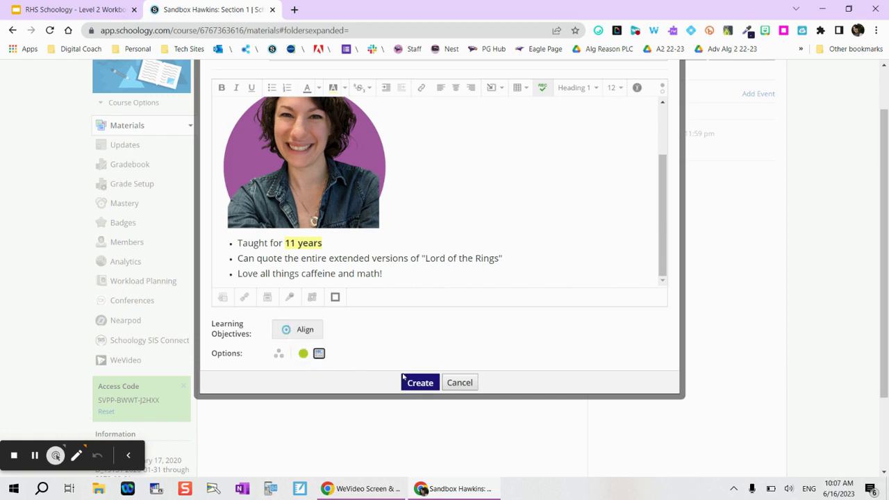
pyautogui.click(420, 384)
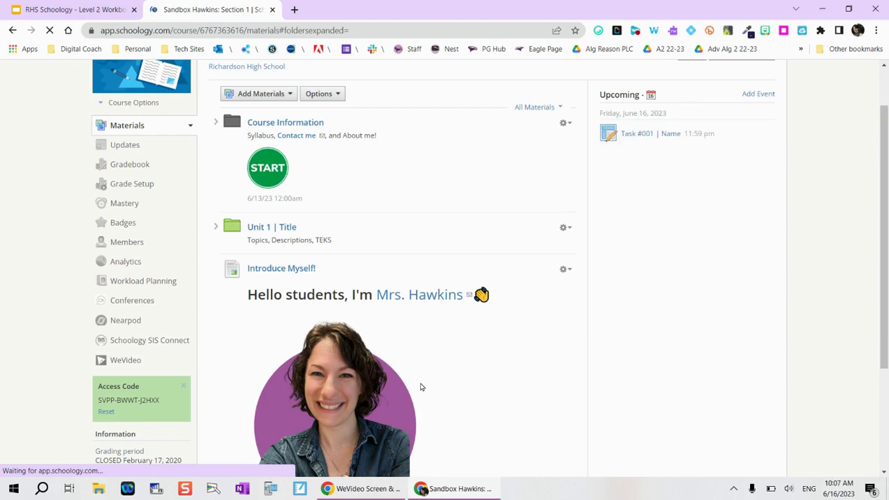
pyautogui.scroll(-1, 390, 346)
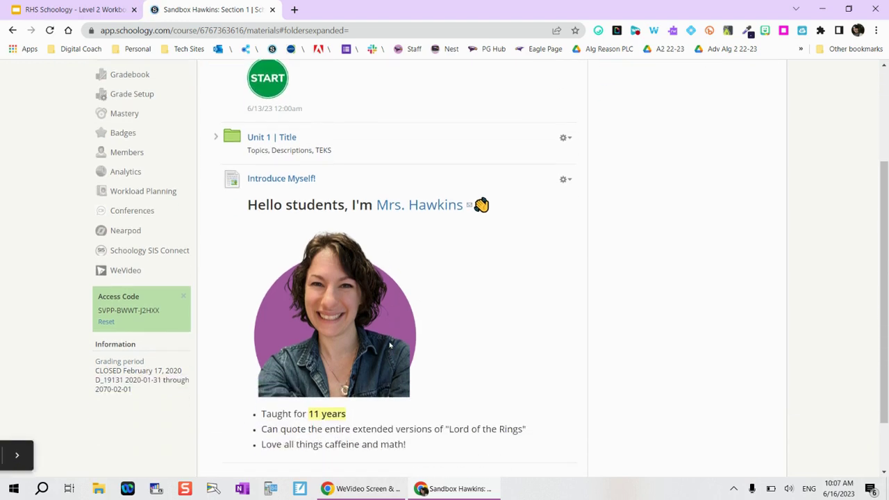
pyautogui.scroll(2, 459, 295)
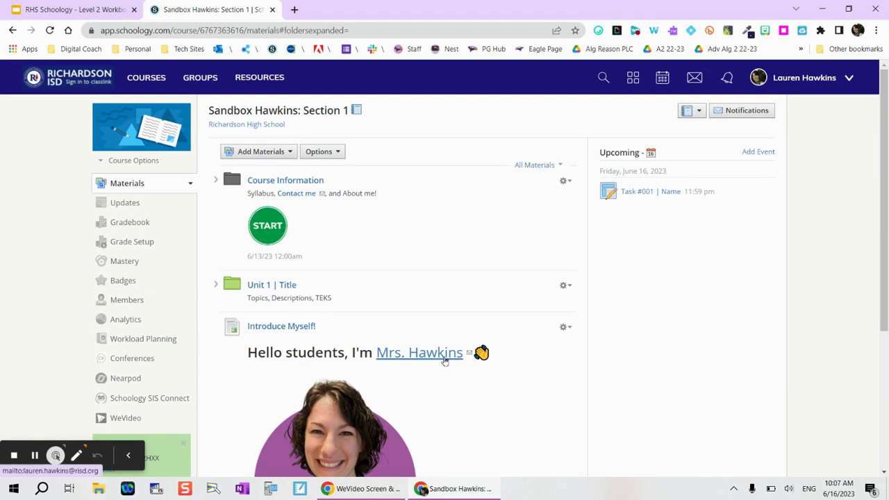
pyautogui.scroll(-3, 476, 387)
pyautogui.scroll(-1, 477, 387)
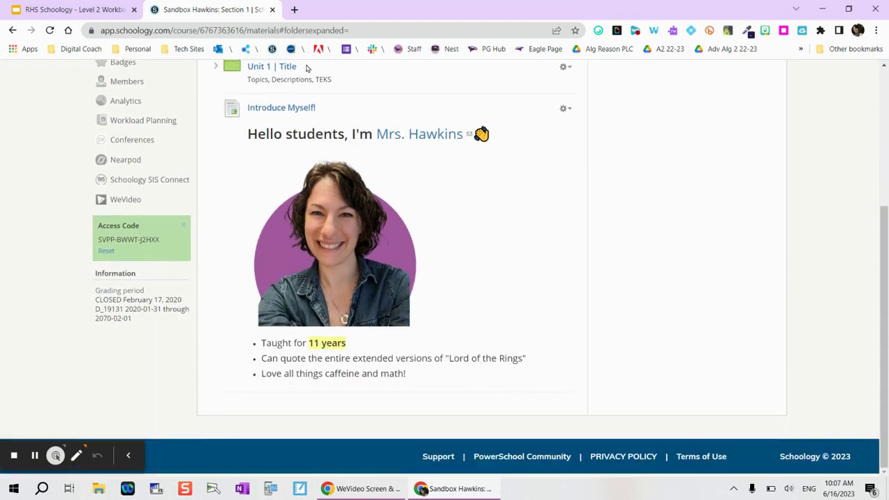
pyautogui.scroll(1, 486, 232)
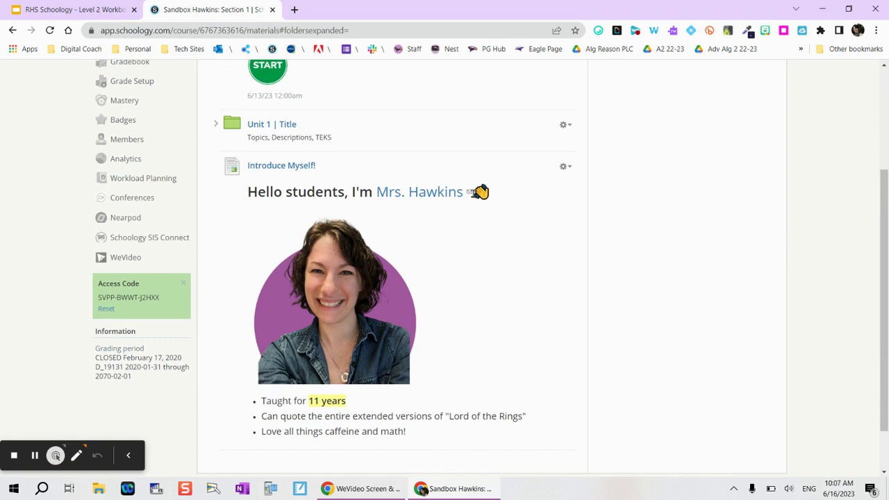
# - Edit the "Introduce Myself!" page to display on a new page, save the changes, and open it from the materials list
pyautogui.click(563, 167)
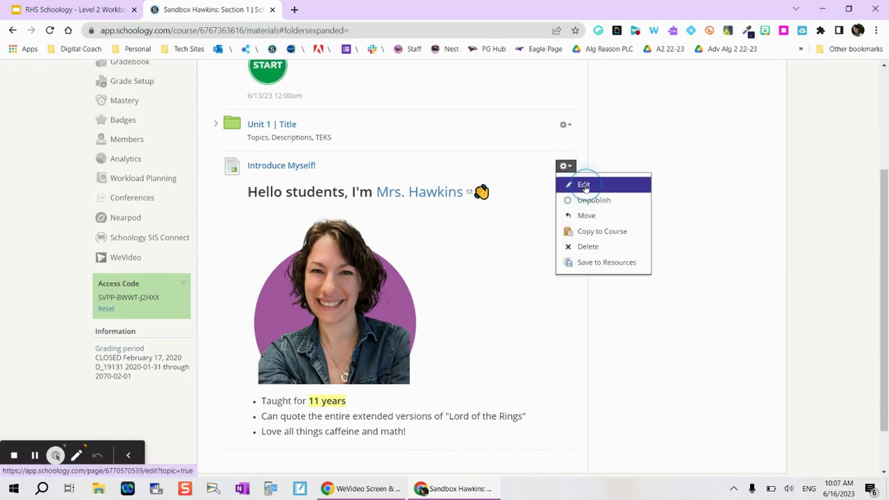
pyautogui.click(584, 184)
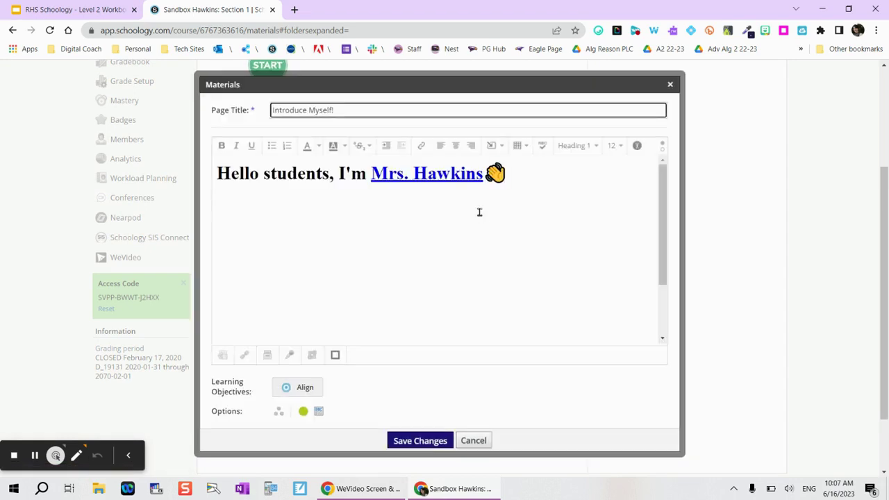
pyautogui.click(319, 415)
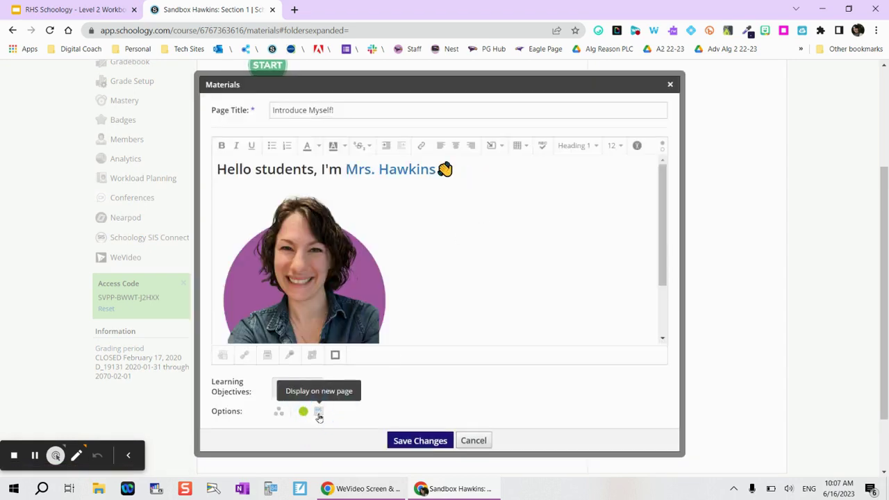
pyautogui.click(434, 442)
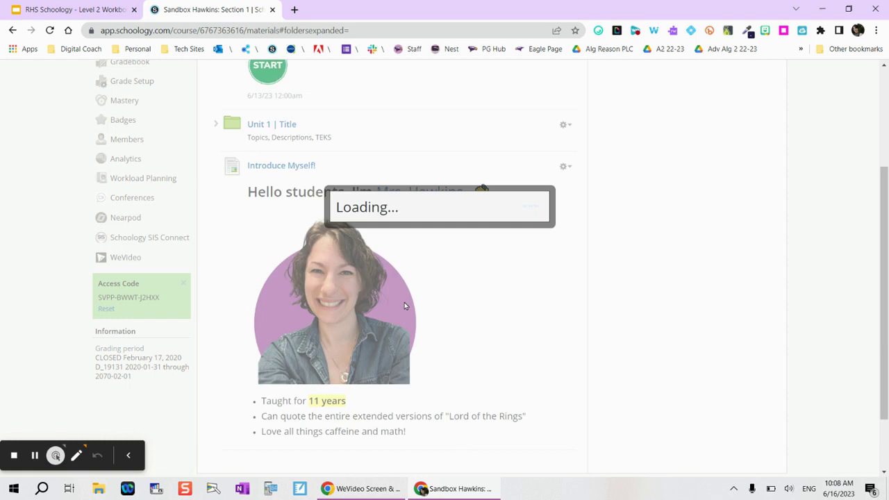
pyautogui.scroll(3, 279, 213)
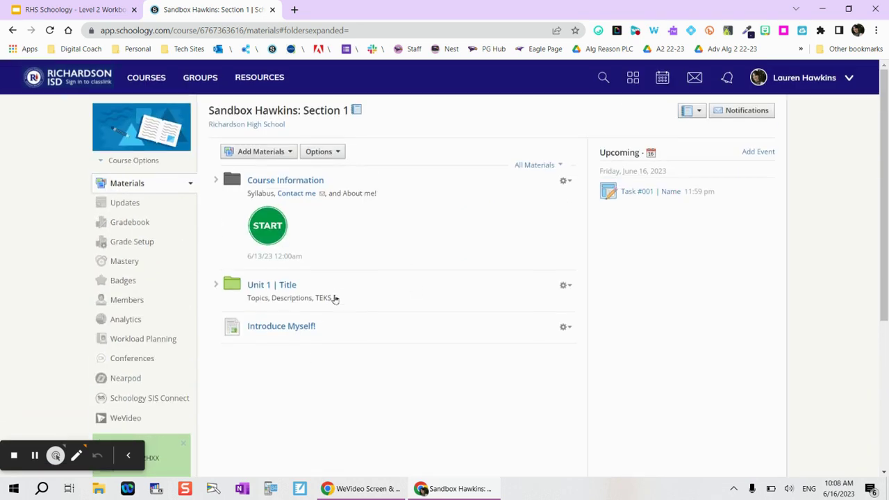
pyautogui.click(281, 326)
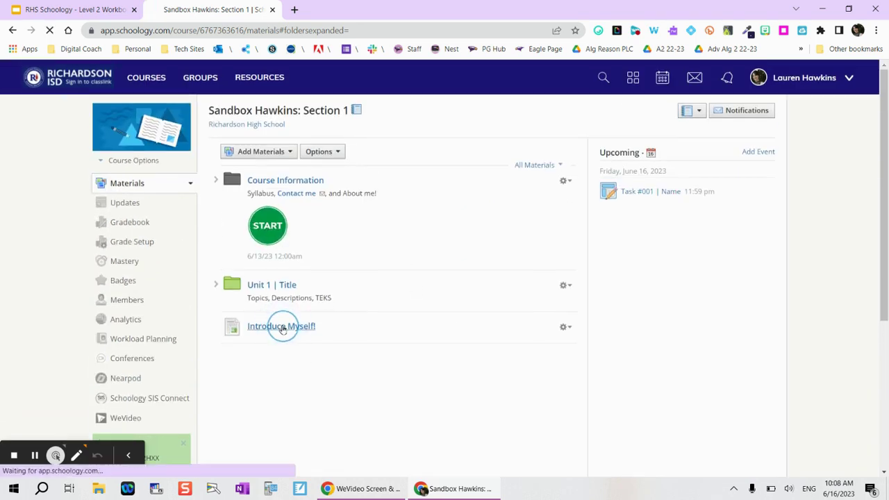